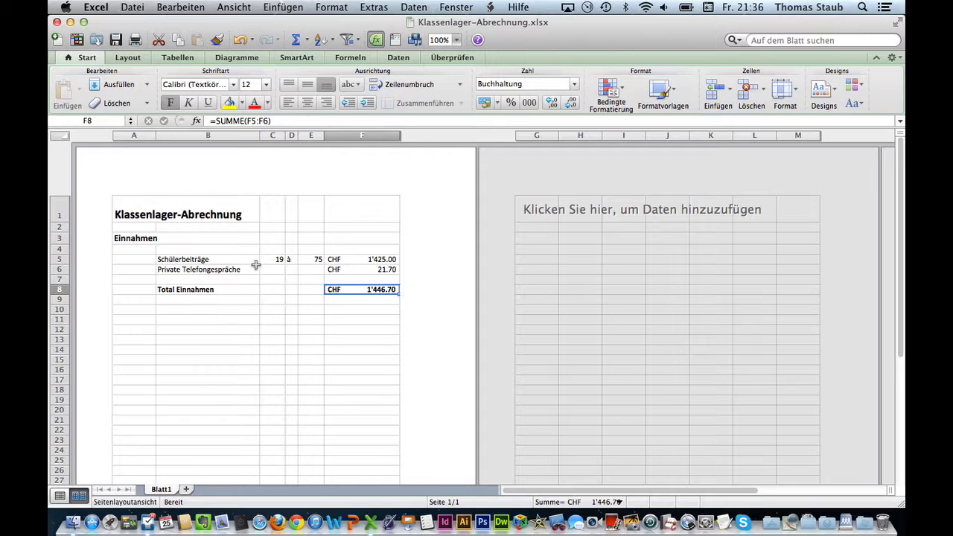
- Copy the Einnahmen block A3:F8, heading through Total Einnahmen, to the clipboard
mouse_move(144, 238)
left_mouse_down()
mouse_move(225, 268)
mouse_move(374, 289)
left_mouse_up()
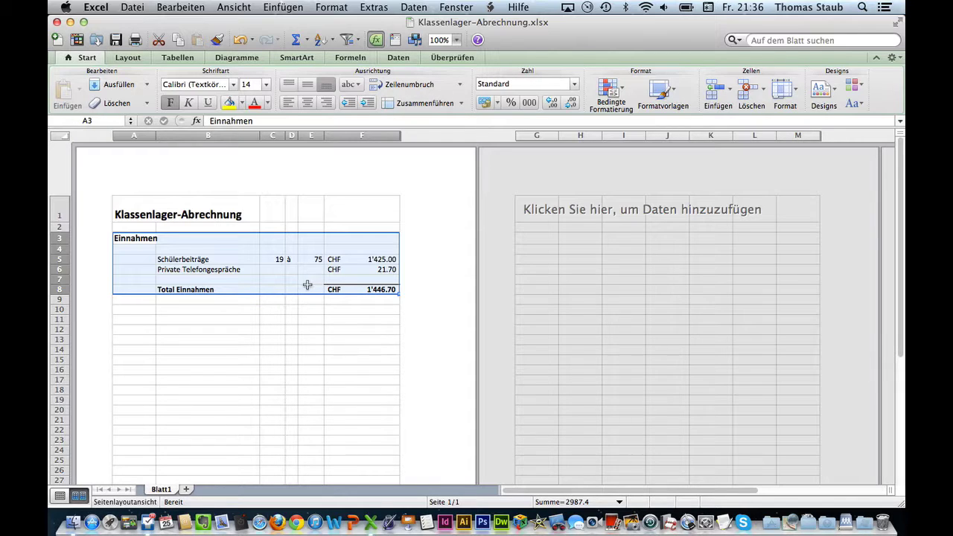
left_click(188, 7)
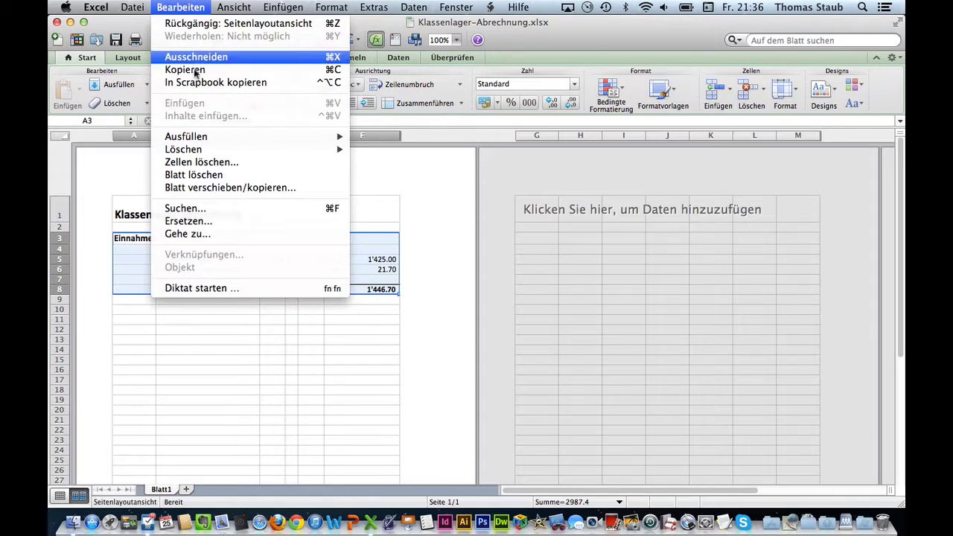
left_click(190, 69)
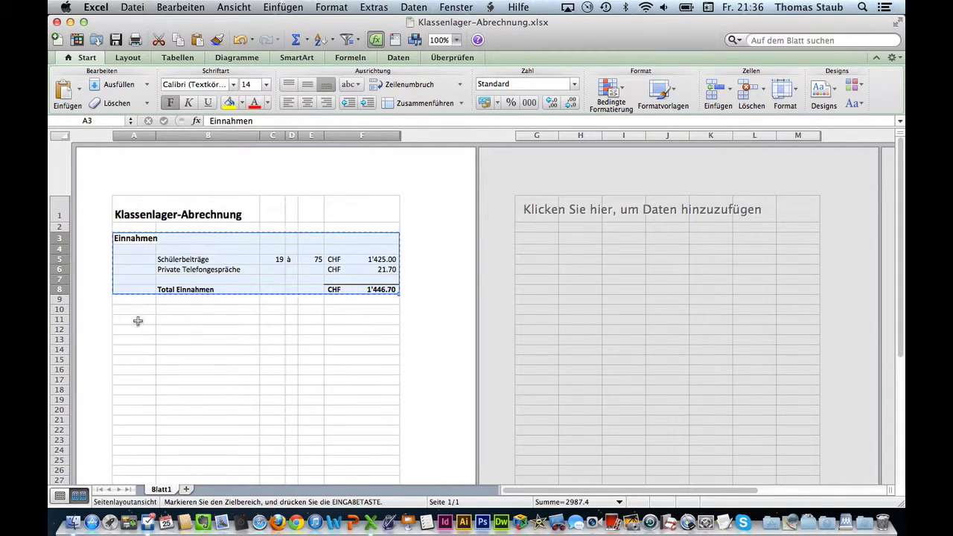
- Paste the Einnahmen block at A11 and move its Total Einnahmen line down to row 24
left_click(138, 320)
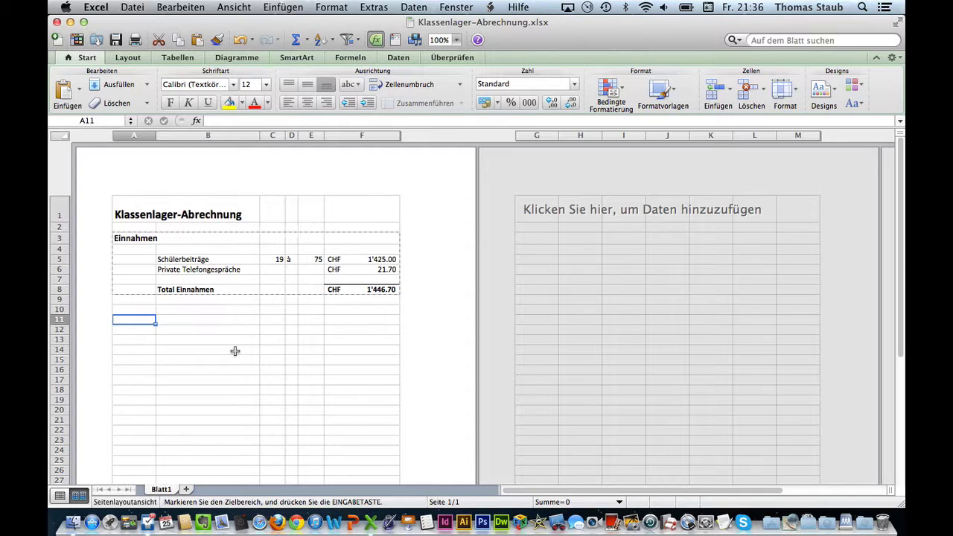
key("super+v")
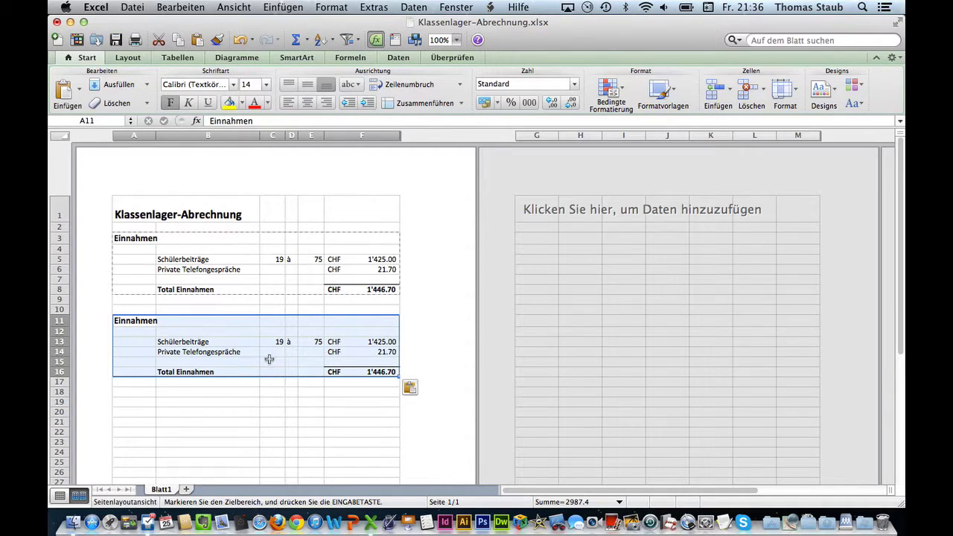
left_click(307, 393)
left_click(207, 373)
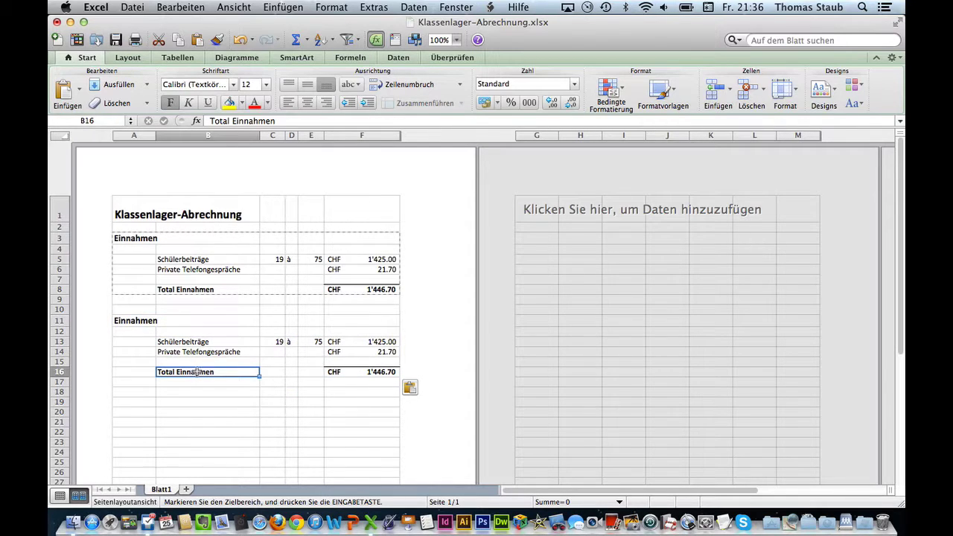
left_click_drag(197, 372, 371, 375)
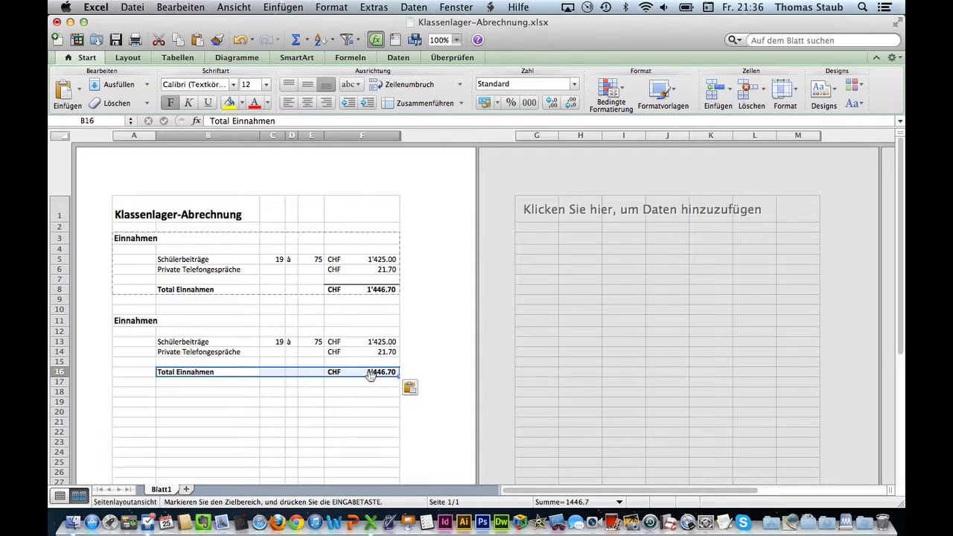
left_click_drag(371, 375, 373, 448)
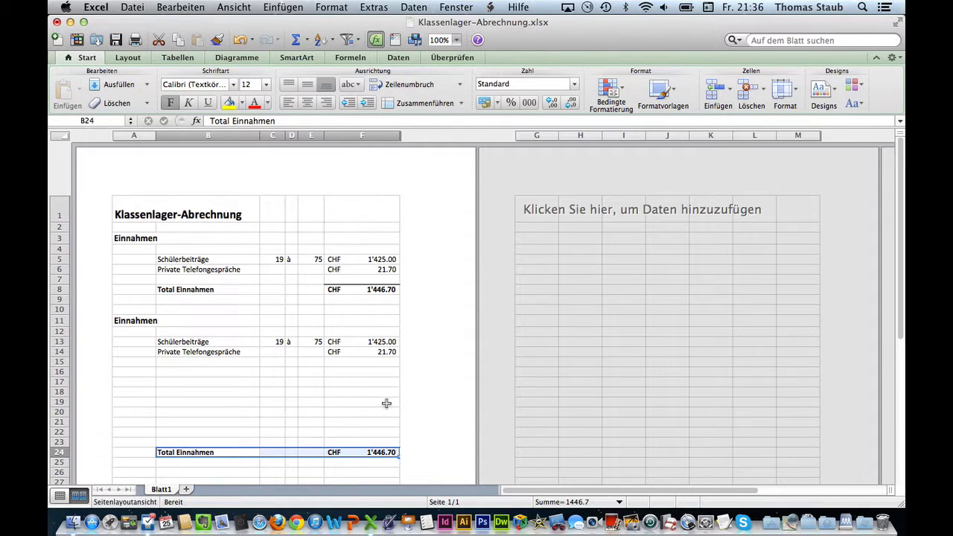
- Rename the copied heading to Ausgaben and move the CHF 891.60 Total Ausgaben row up to row 23
left_click(142, 321)
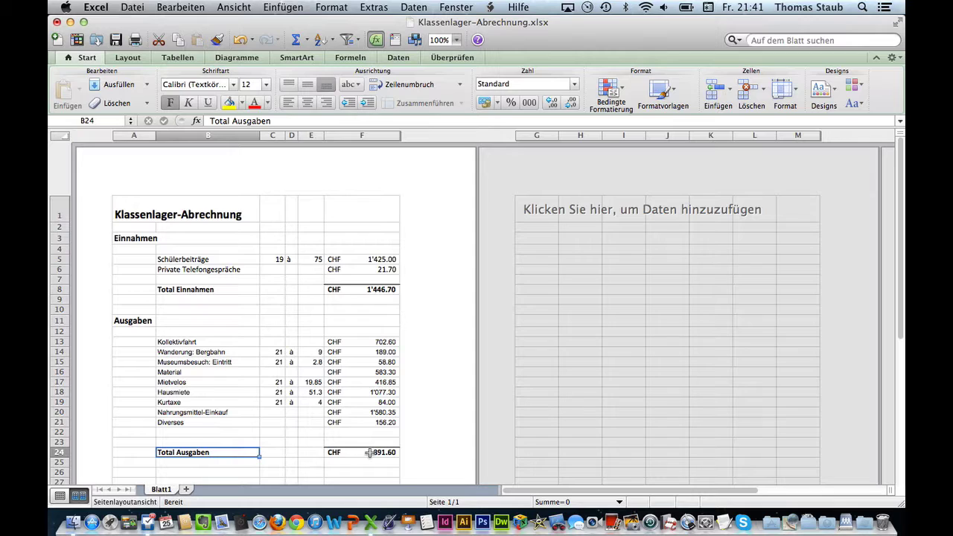
left_click(369, 453, "shift")
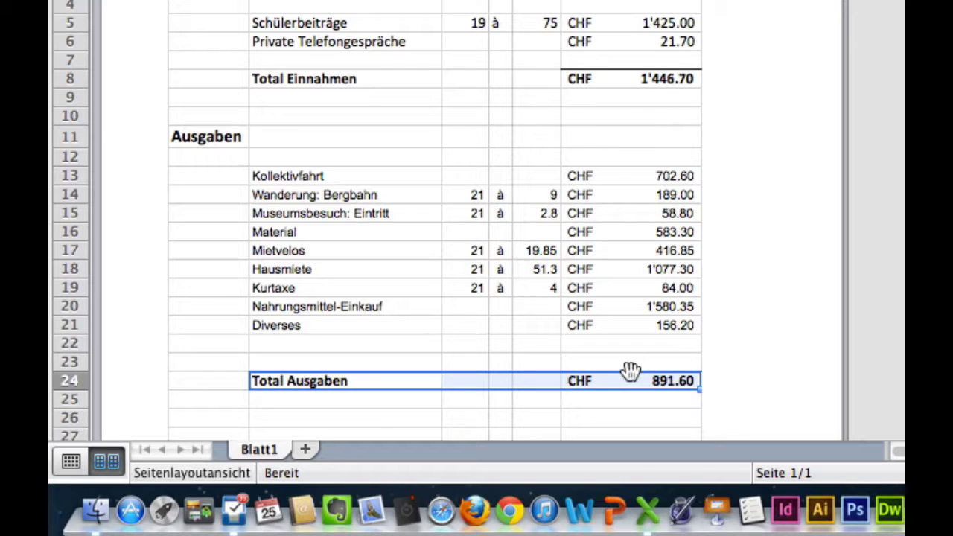
left_click_drag(631, 371, 632, 362)
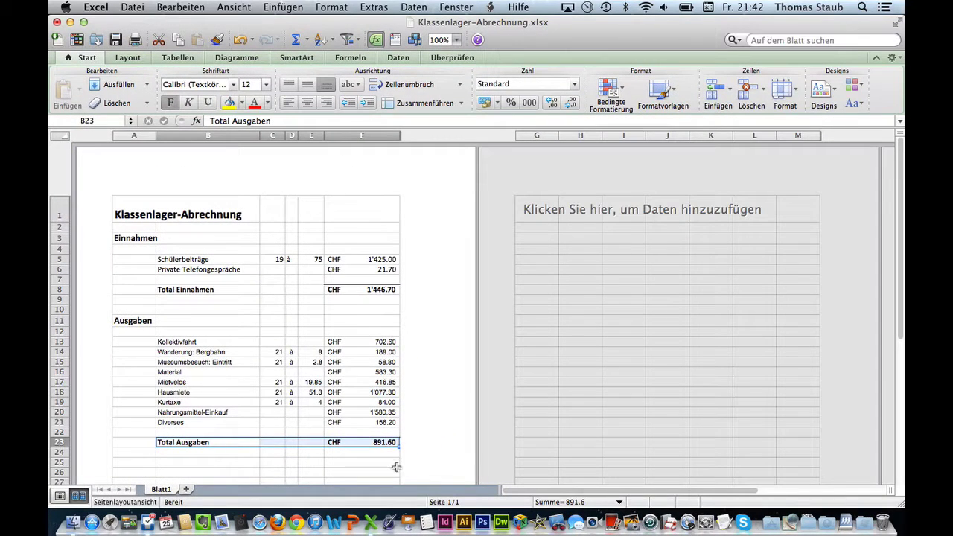
left_click(373, 352)
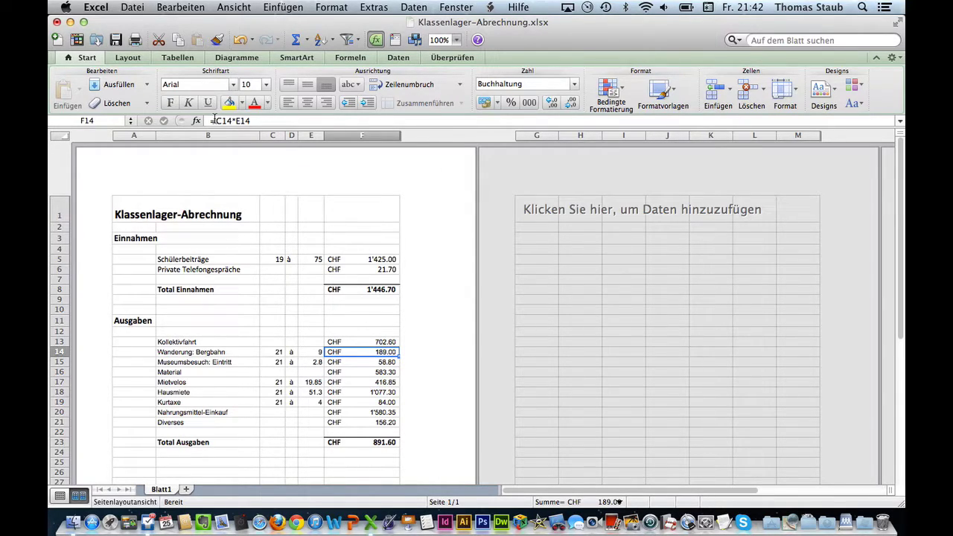
left_click(386, 362)
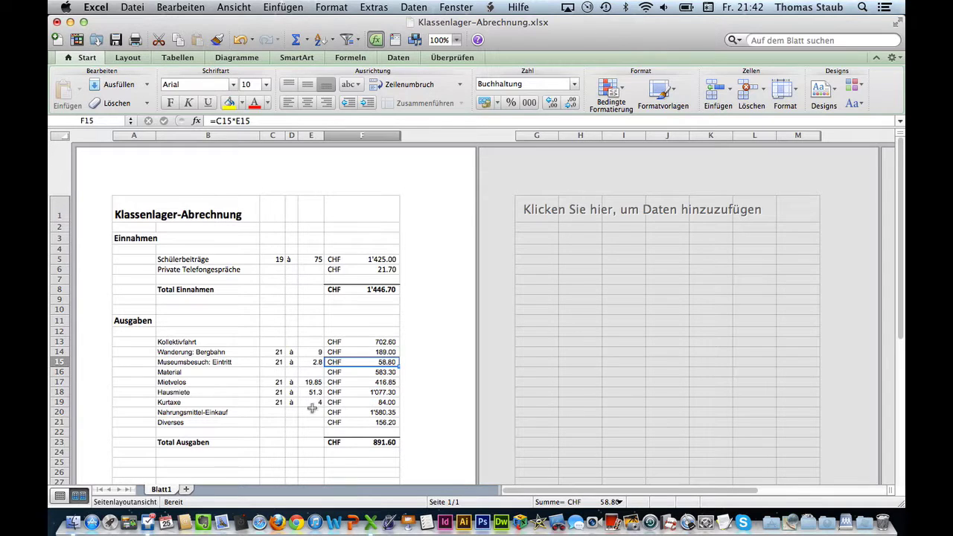
left_click(315, 135)
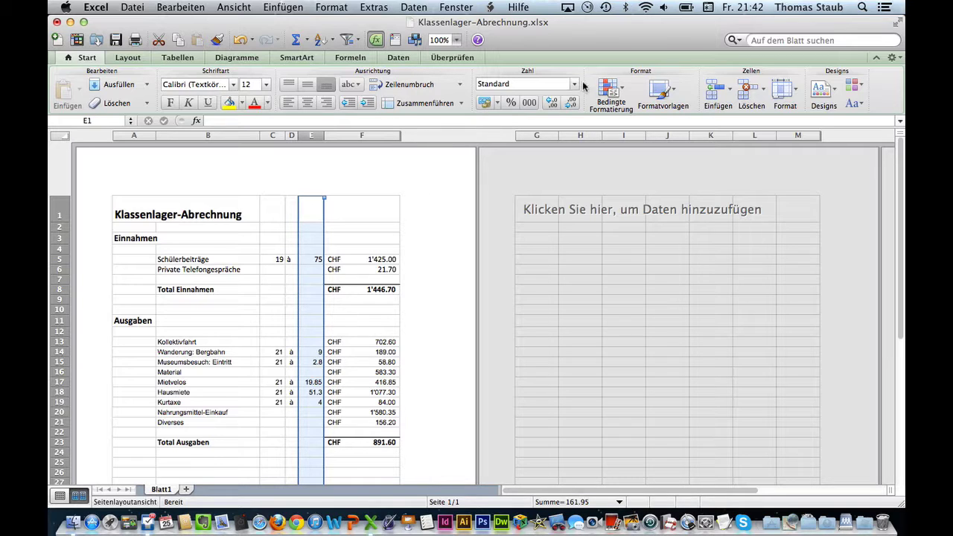
- Apply the Buchhaltung format to column E and widen it so prices like CHF 75.00 fit
left_click(574, 83)
left_click(561, 132)
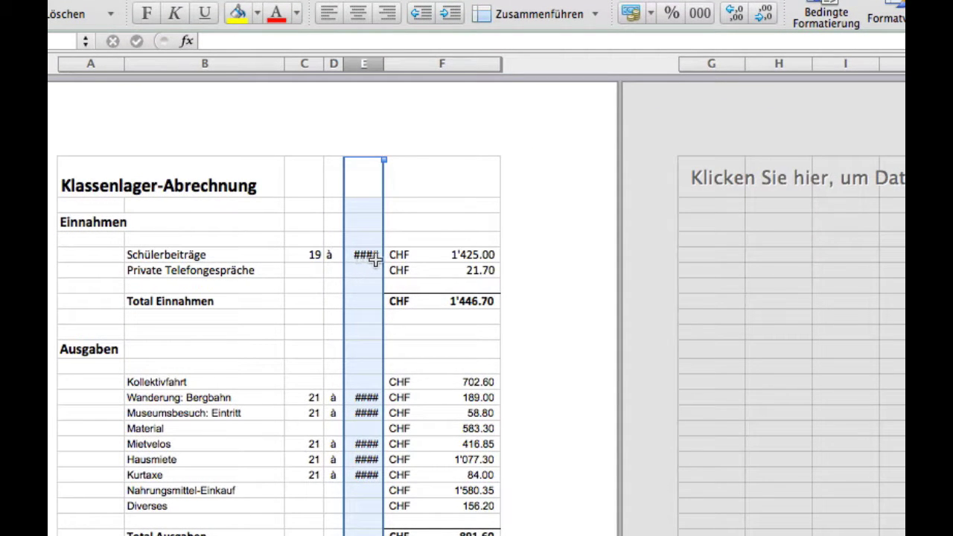
left_click_drag(382, 63, 410, 62)
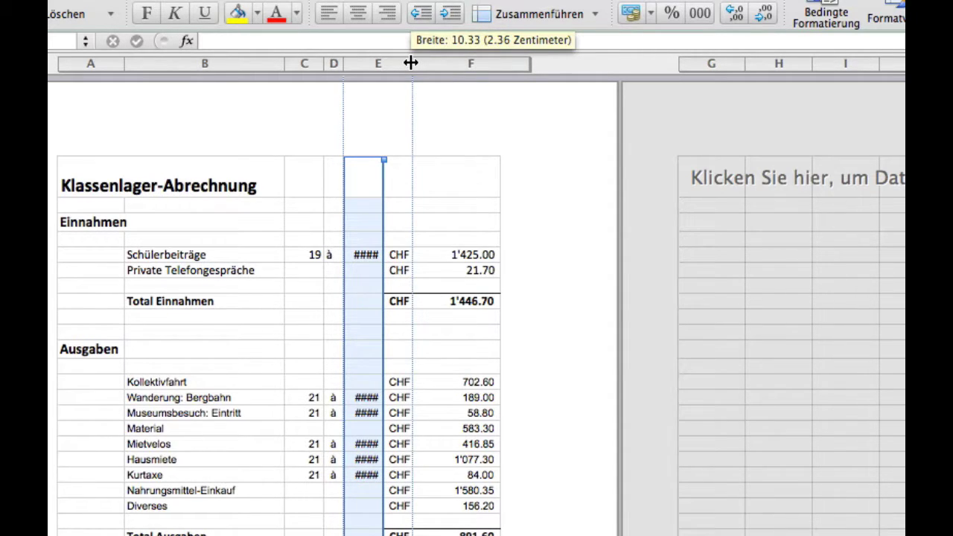
left_click_drag(410, 63, 412, 63)
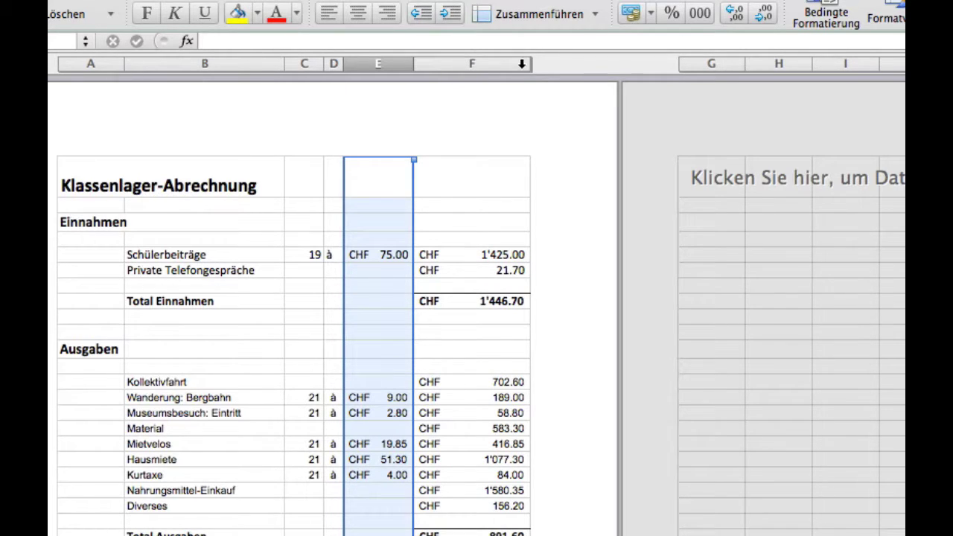
left_click_drag(530, 67, 519, 66)
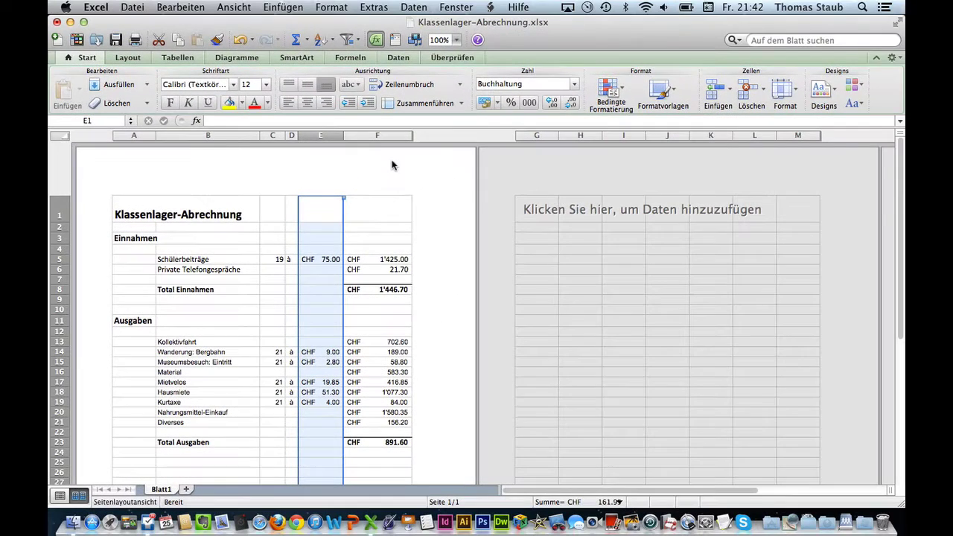
left_click_drag(346, 203, 350, 203)
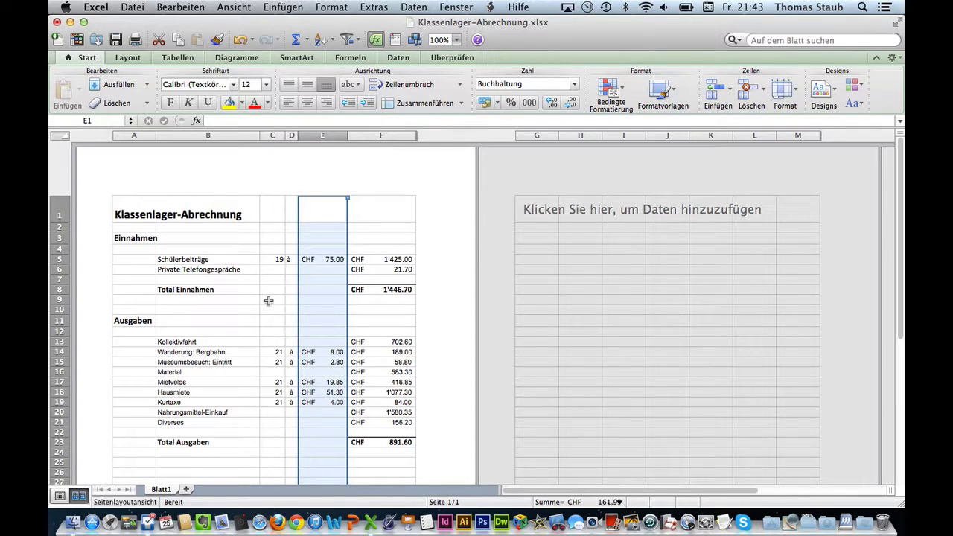
- Insert an empty row 15 between Wanderung: Bergbahn and Museumsbesuch: Eintritt
left_click(208, 363)
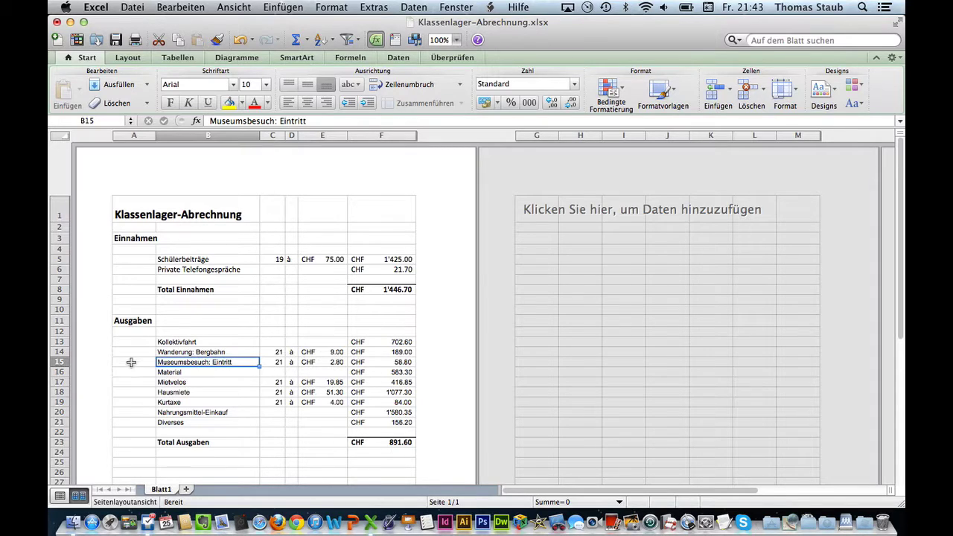
left_click_drag(129, 363, 376, 362)
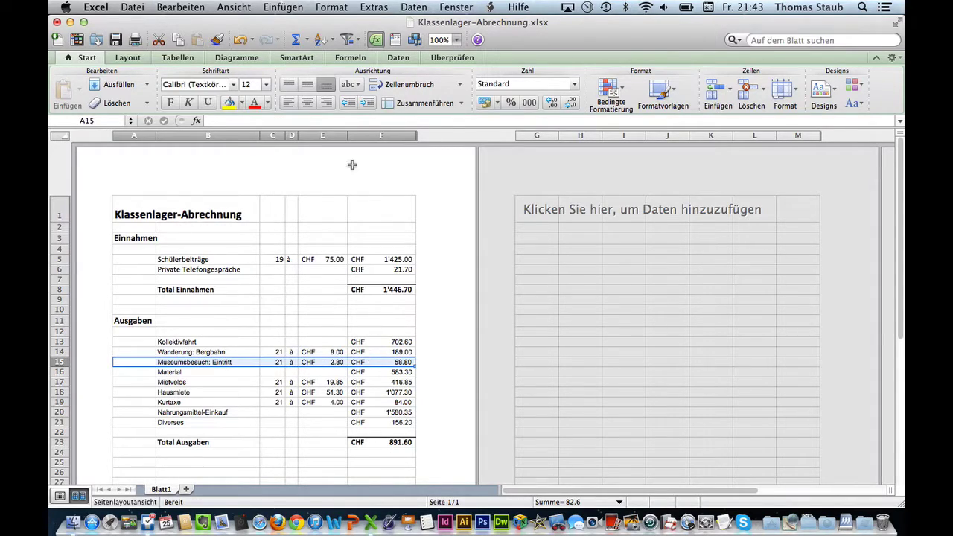
left_click(301, 6)
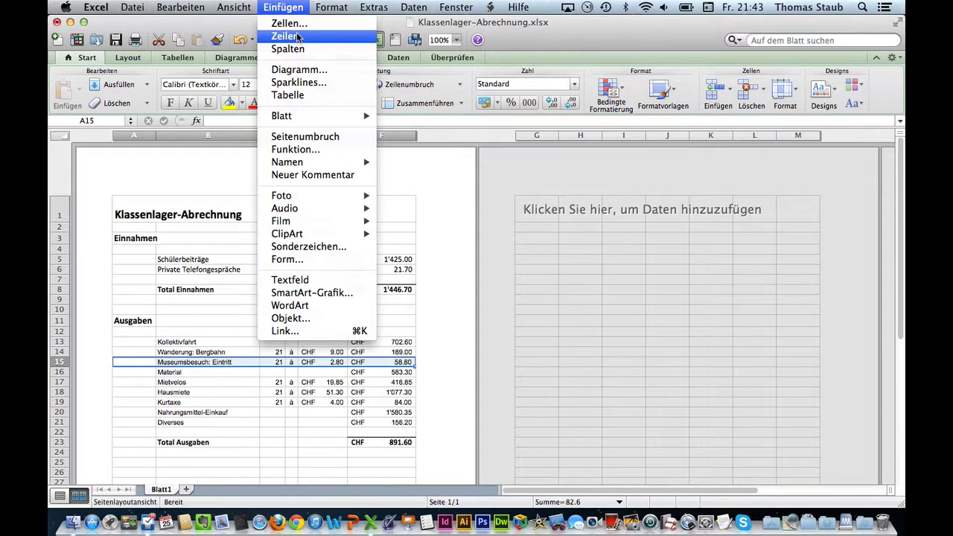
left_click(294, 36)
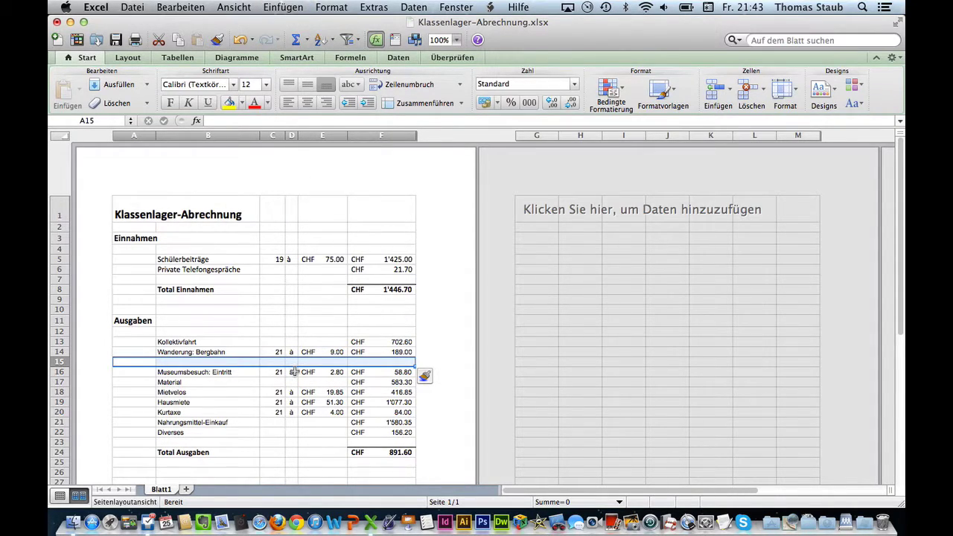
left_click(210, 352)
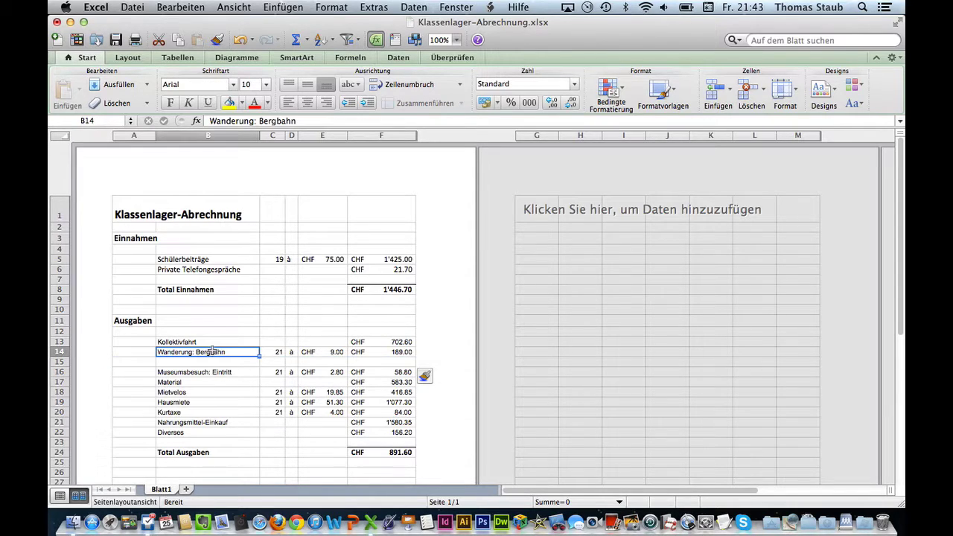
- Copy the Wanderung: Bergbahn line (21 à CHF 9.00, CHF 189.00) into row 15
left_click_drag(212, 352, 375, 355)
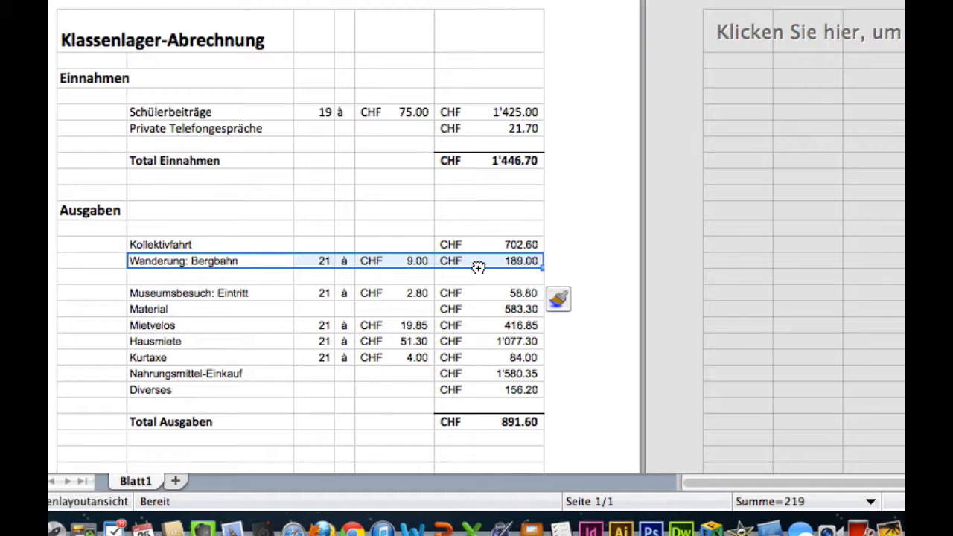
left_click_drag(478, 268, 481, 277)
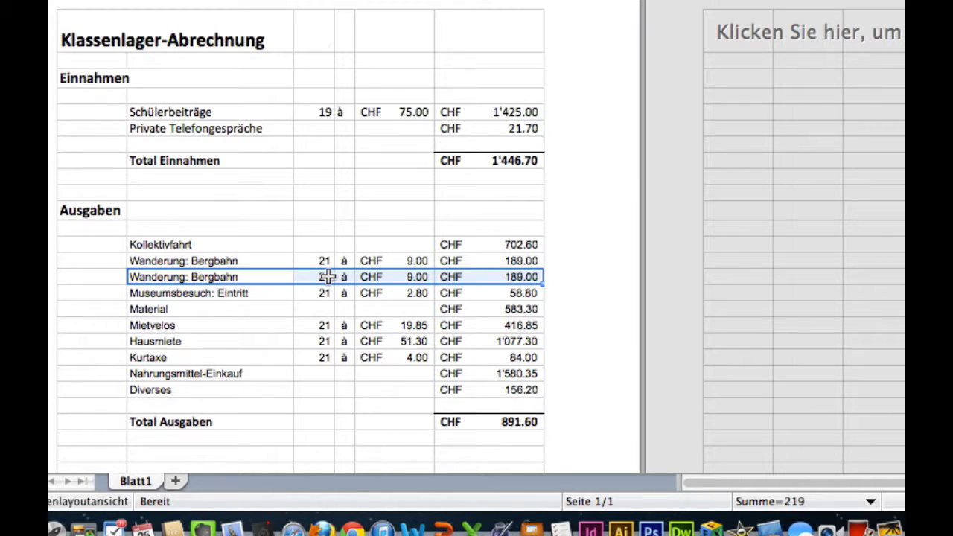
- Clear the contents of the duplicated Wanderung: Bergbahn line in row 15
right_click(328, 277)
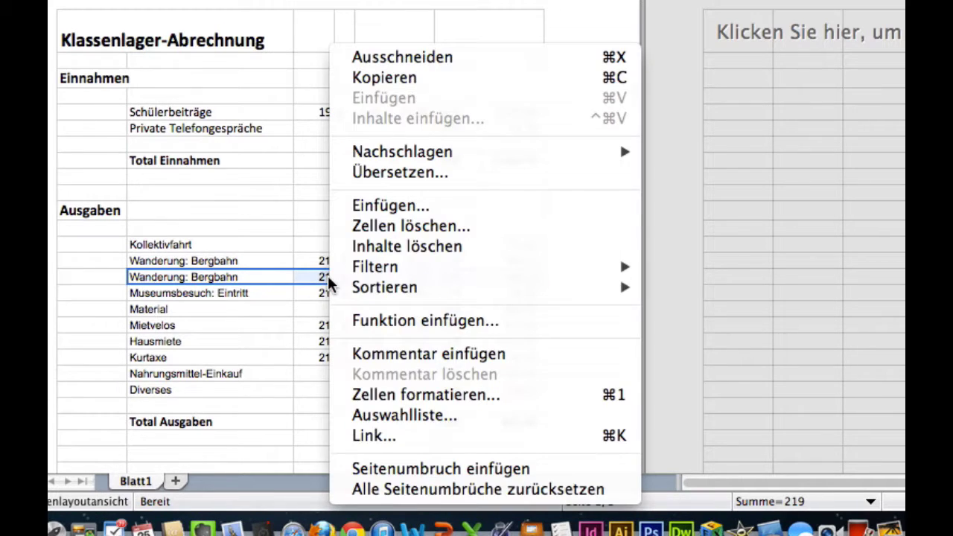
left_click(396, 252)
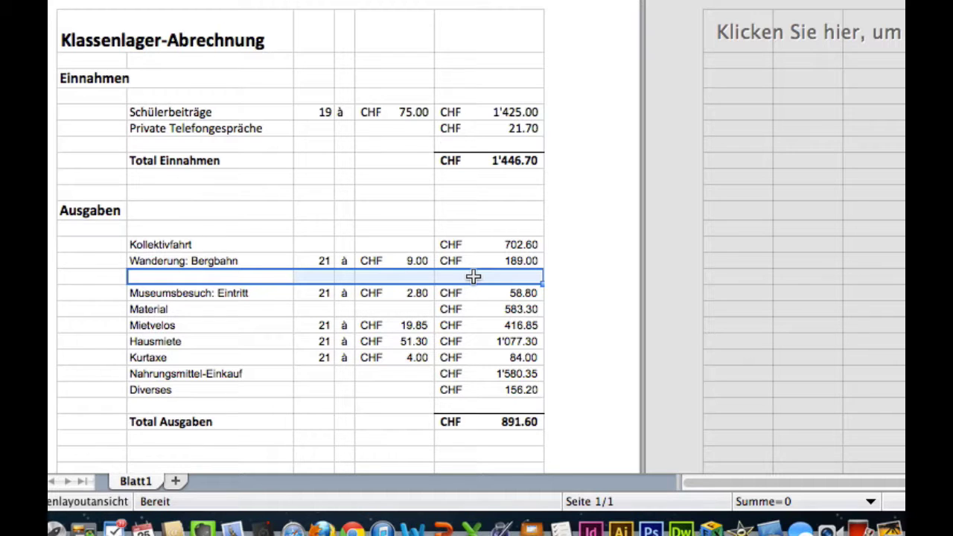
- Delete the blank row 15 cells, shifting cells up so Total Ausgaben returns to row 23
right_click(474, 276)
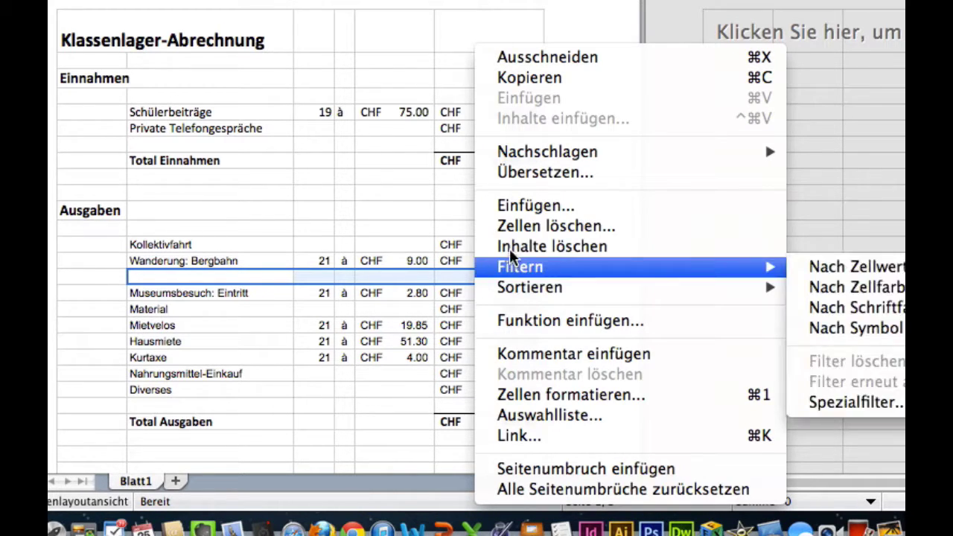
left_click(520, 225)
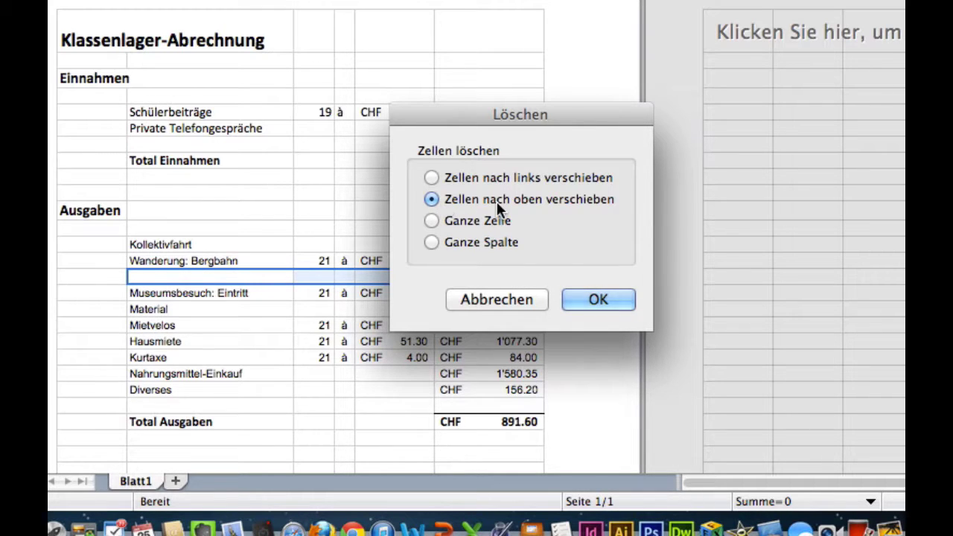
left_click(596, 300)
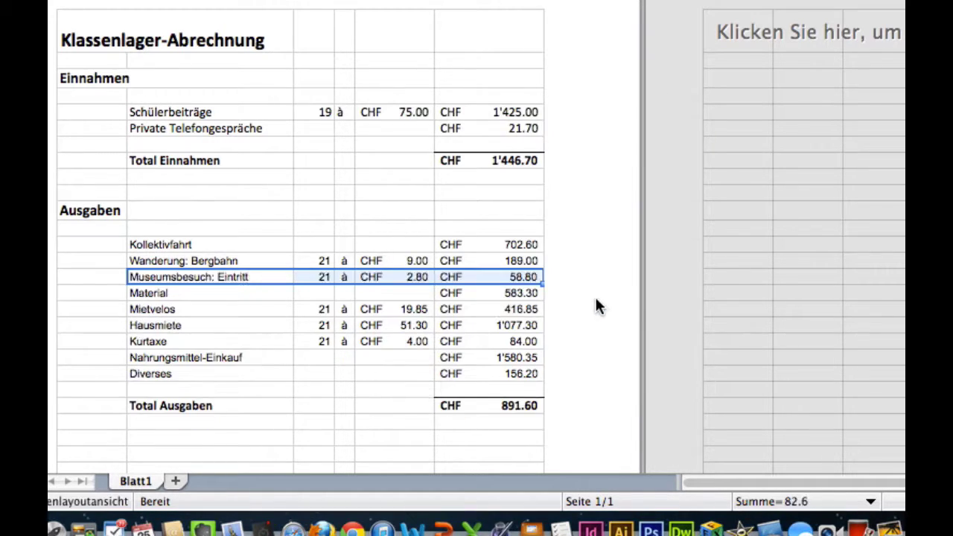